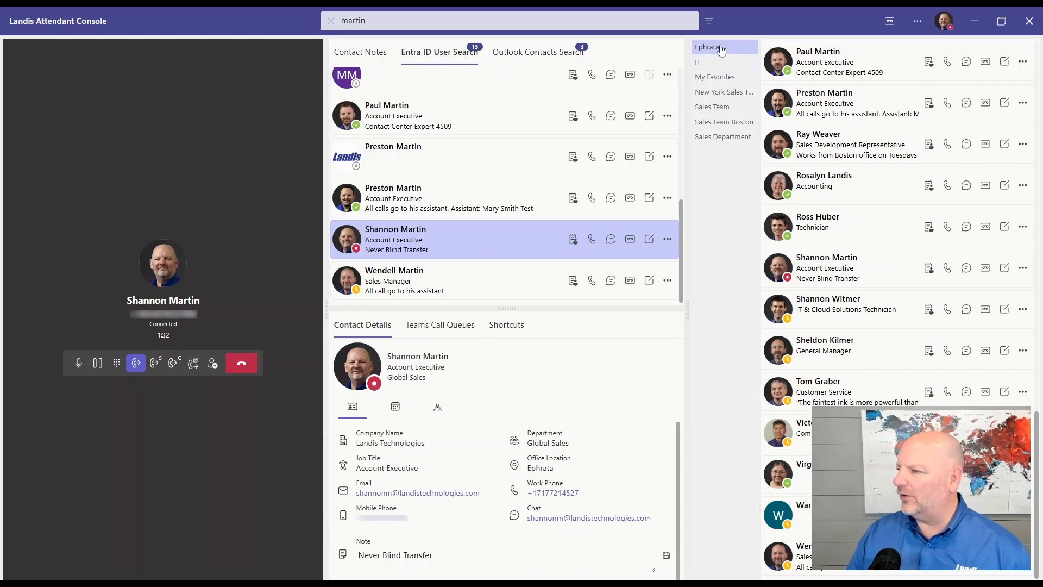
- Look through the contacts in the Ephrata group, and display the My Favorites group
scroll(891, 172, "up", 1)
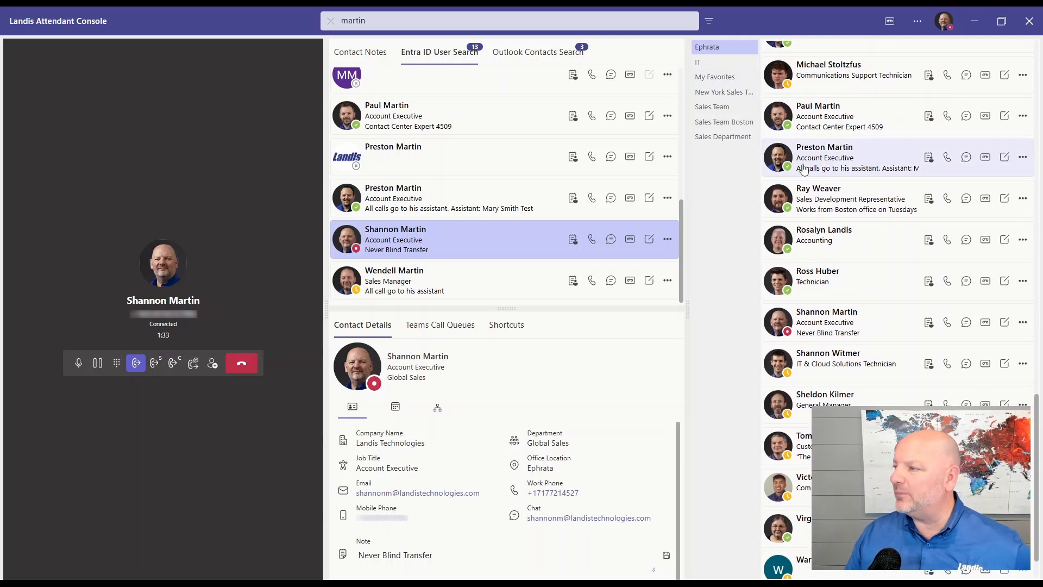
scroll(804, 170, "down", 1)
left_click(716, 77)
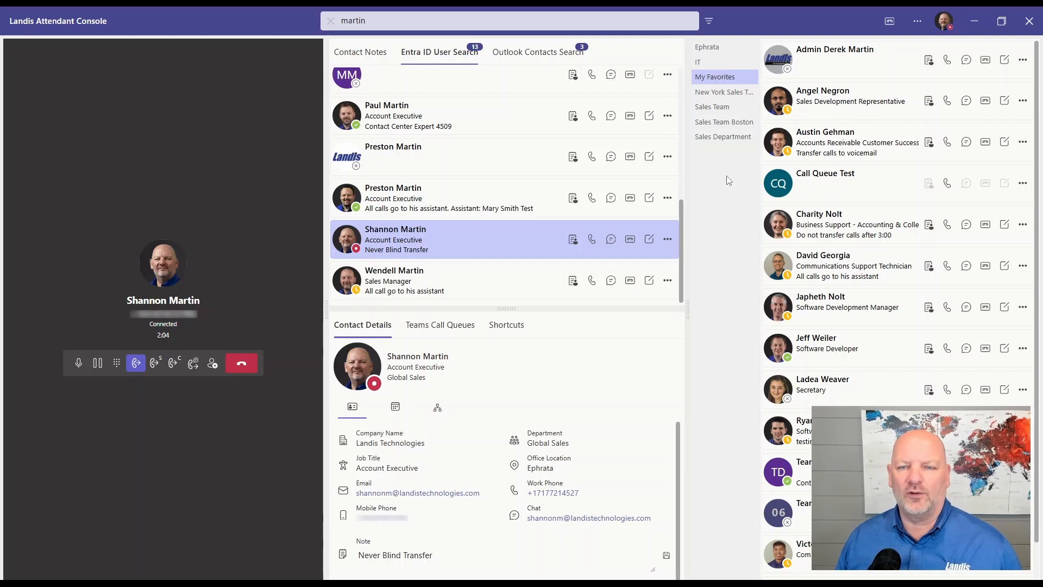
- Add the account executive noted as Contact Center Expert to a new contact group named Test, and display that group
left_click(436, 118)
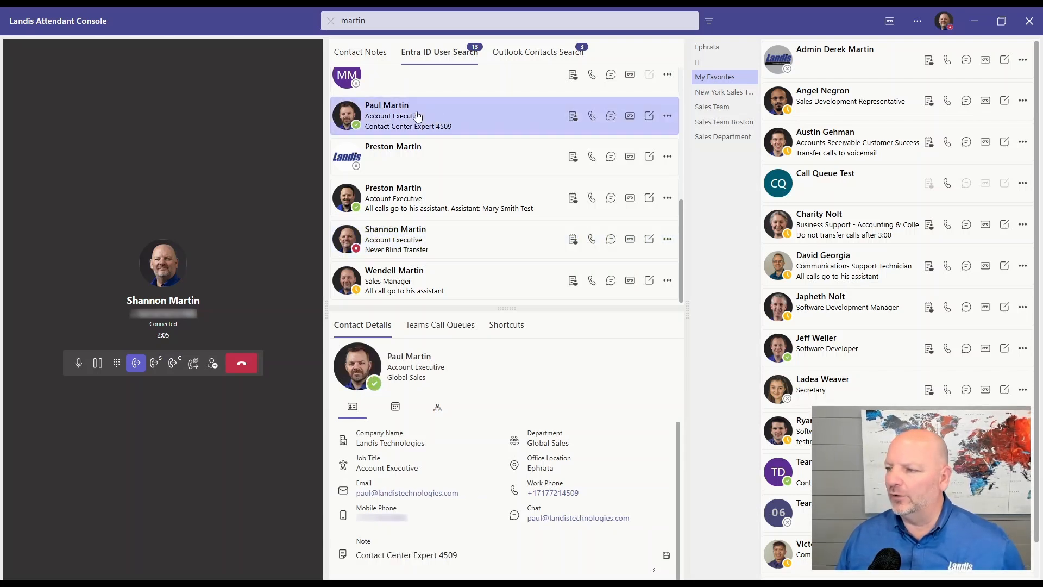
left_click(667, 123)
mouse_move(581, 324)
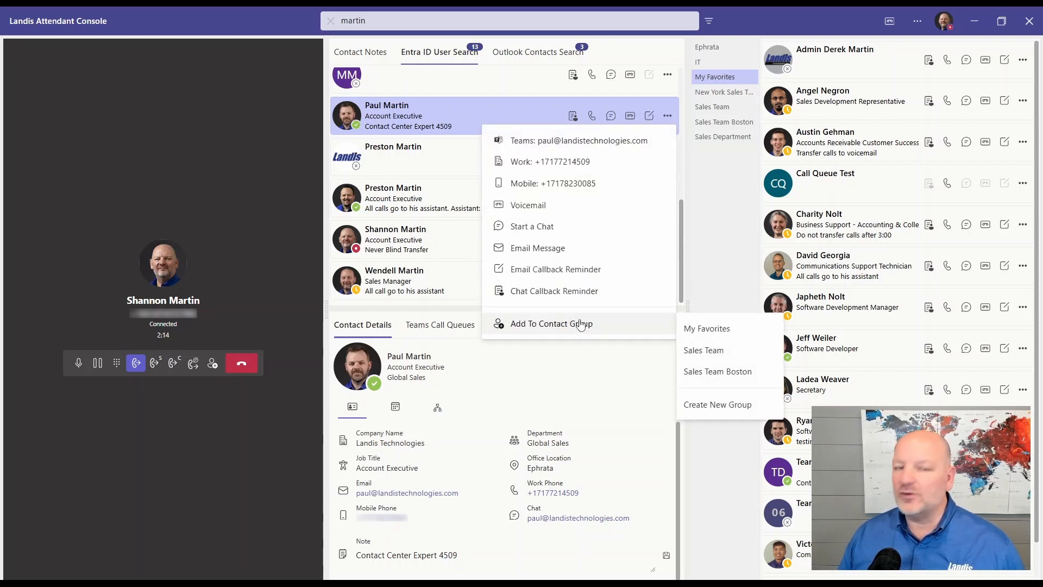
left_click(724, 405)
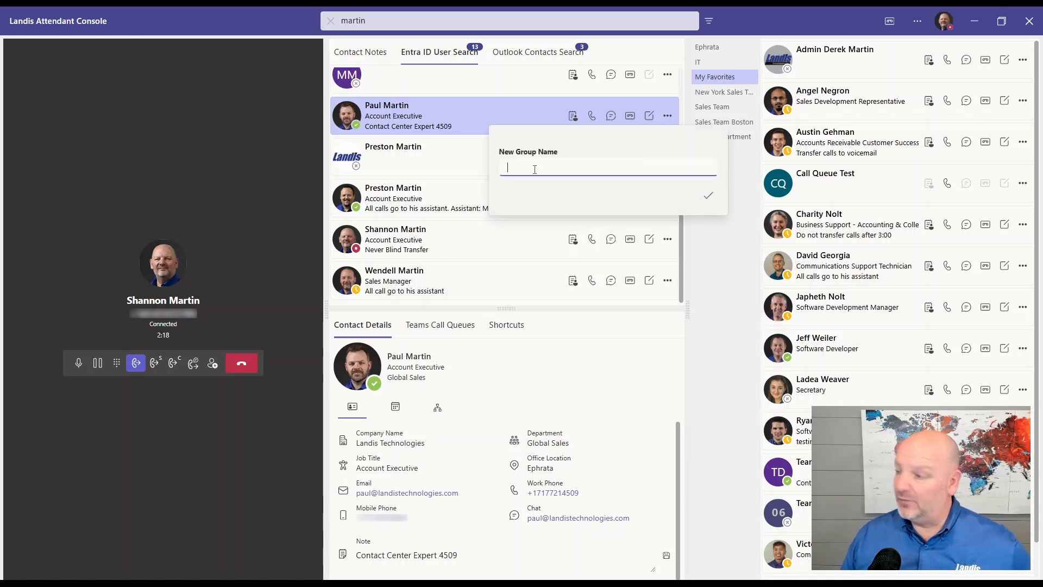
type("Test")
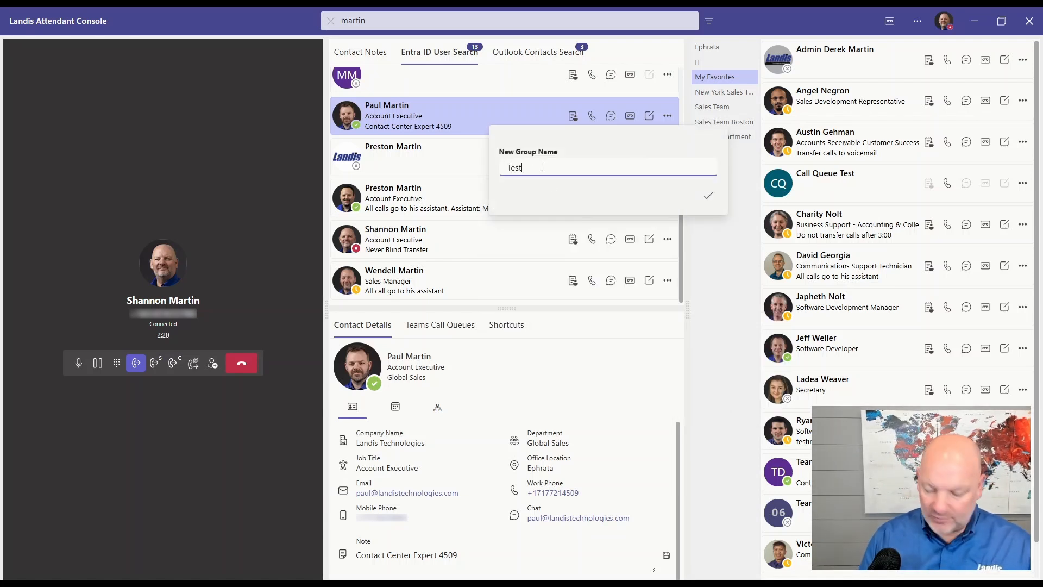
left_click(705, 200)
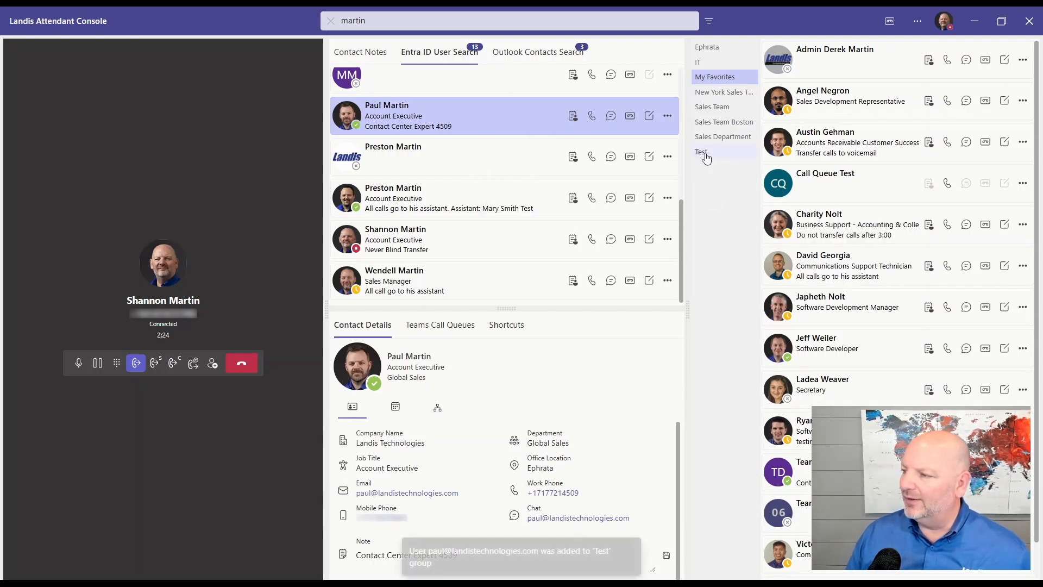
left_click(705, 154)
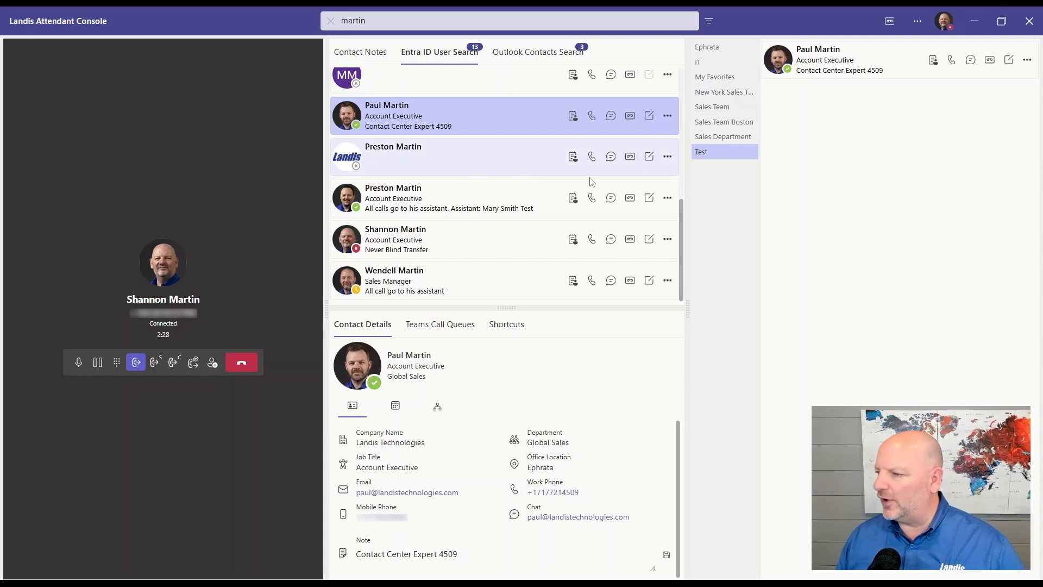
- Add the account executive whose calls all go to his assistant to the existing Test contact group
left_click(669, 200)
left_click(670, 200)
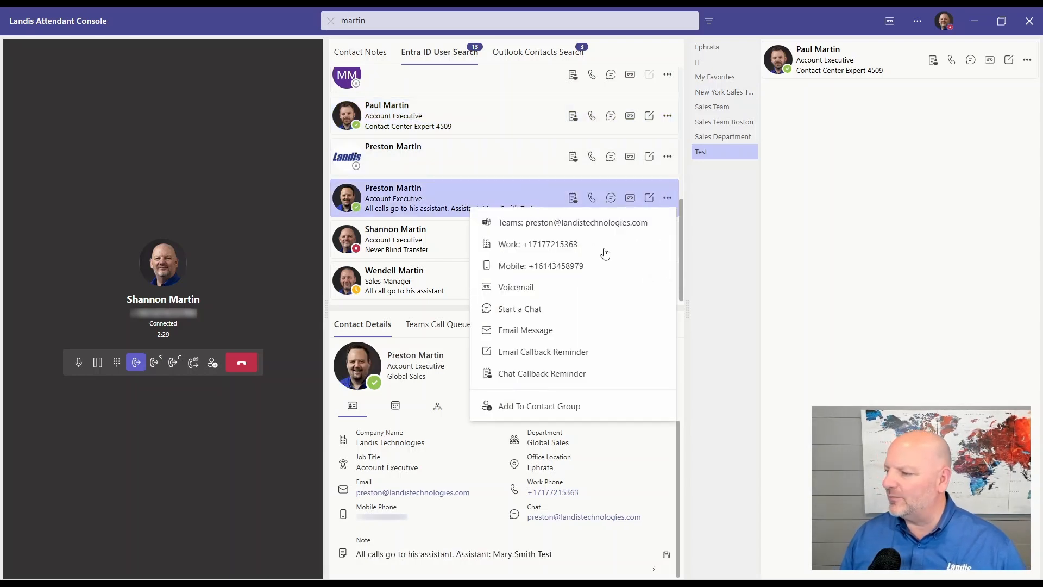
left_click(579, 407)
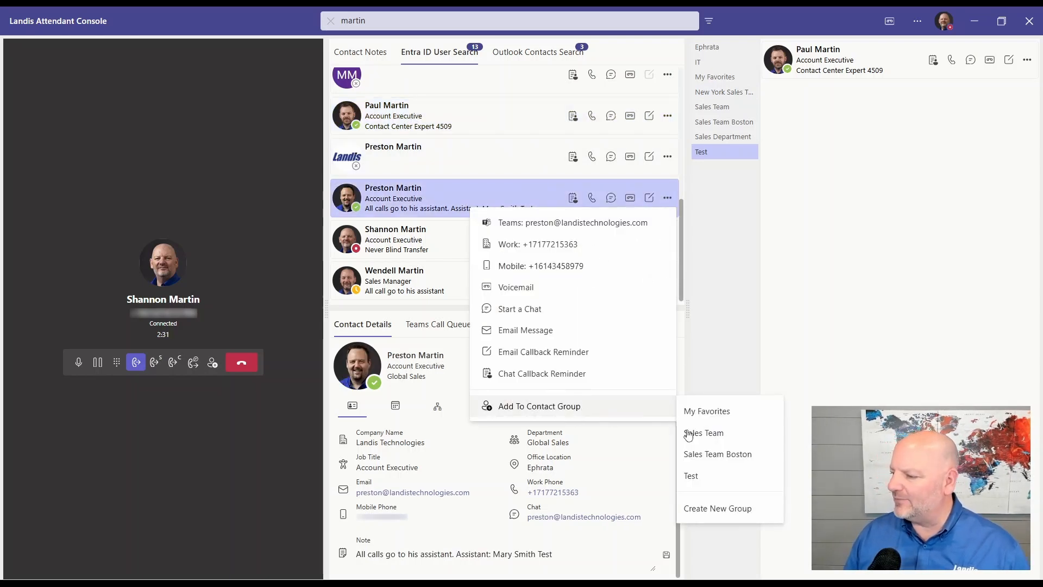
left_click(690, 476)
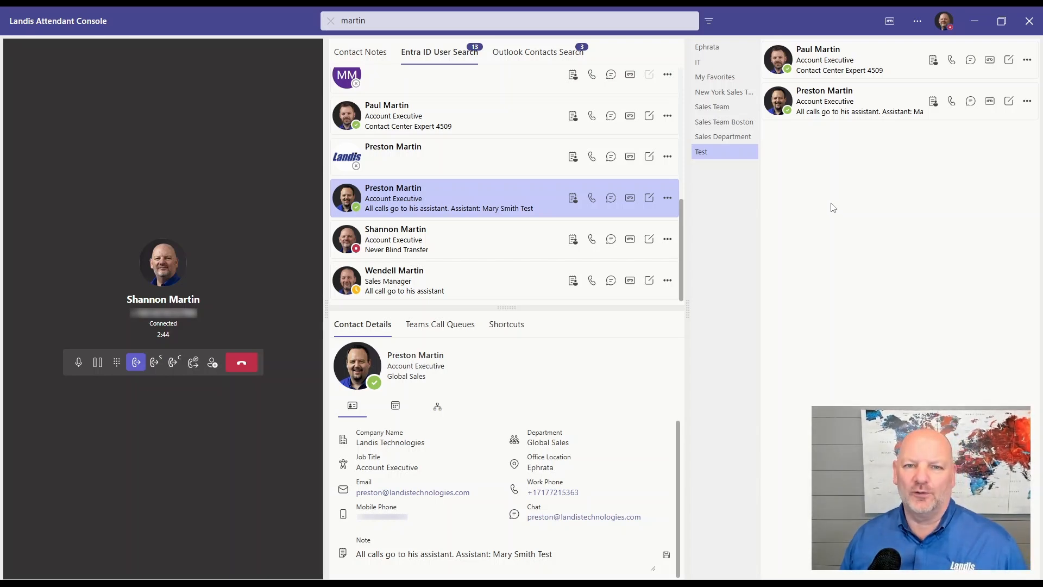
- In the contact settings, move the Test group directly below Sales Team in the contact group order
left_click(917, 23)
left_click(809, 54)
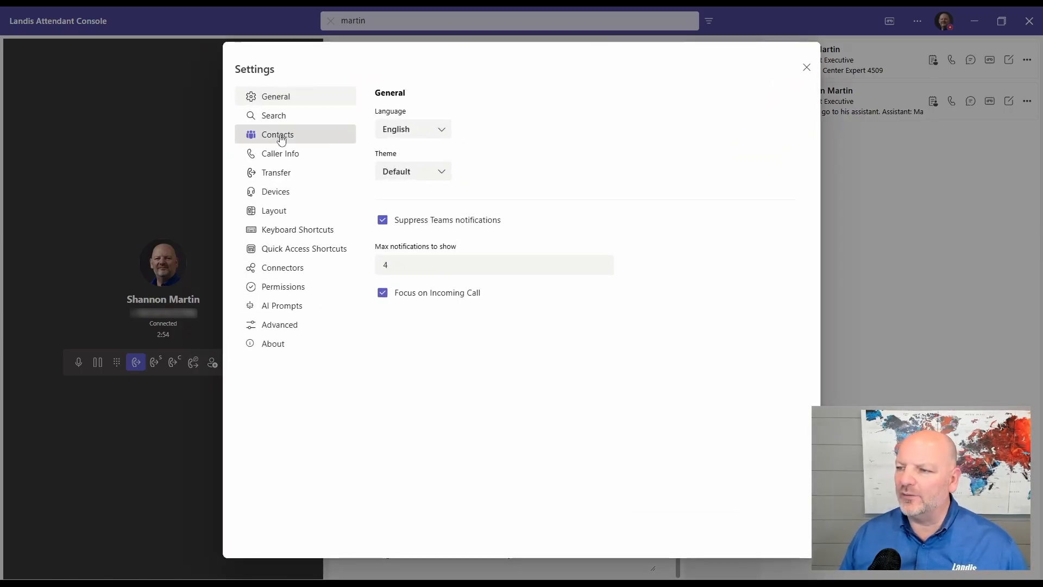
left_click(281, 139)
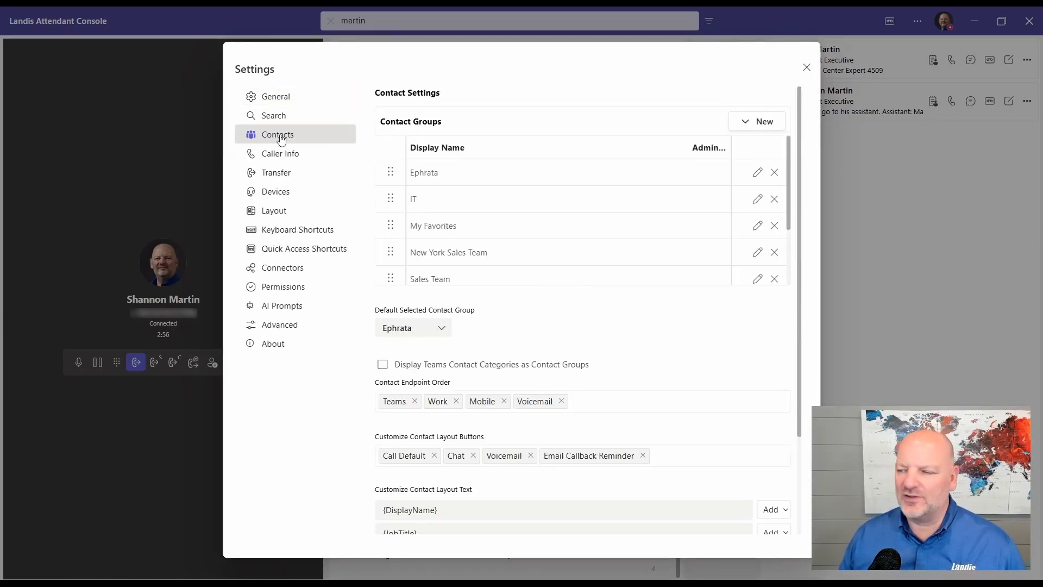
scroll(454, 268, "down", 3)
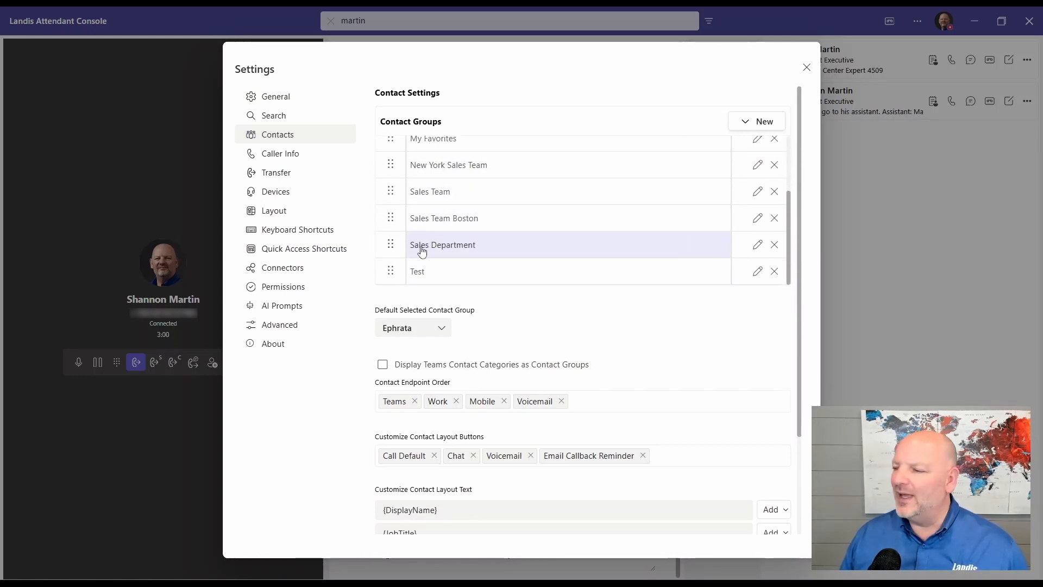
left_click_drag(389, 268, 383, 205)
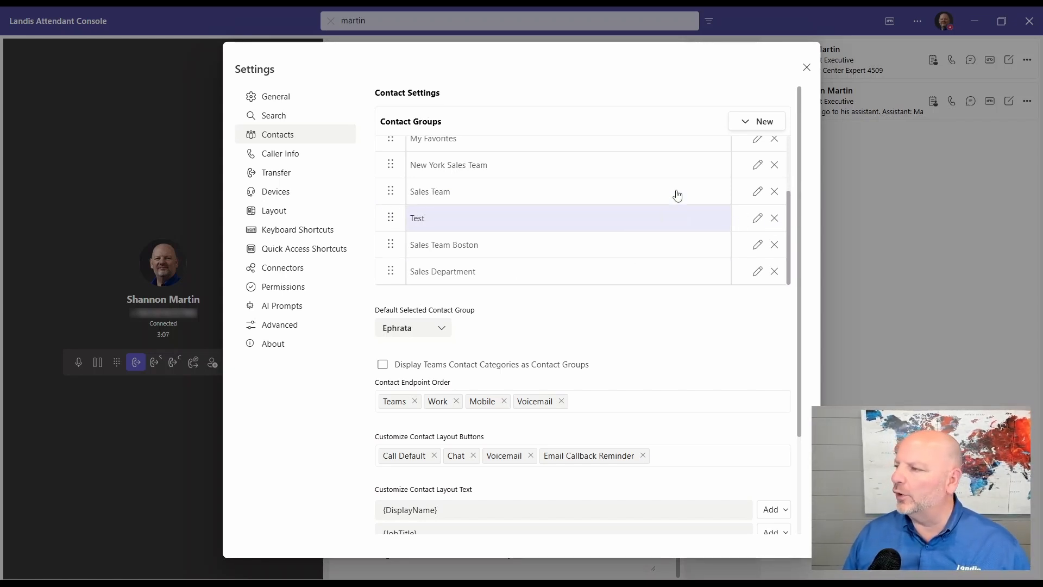
- Create a new search group in the contact settings with the display name Global Sales
left_click(744, 122)
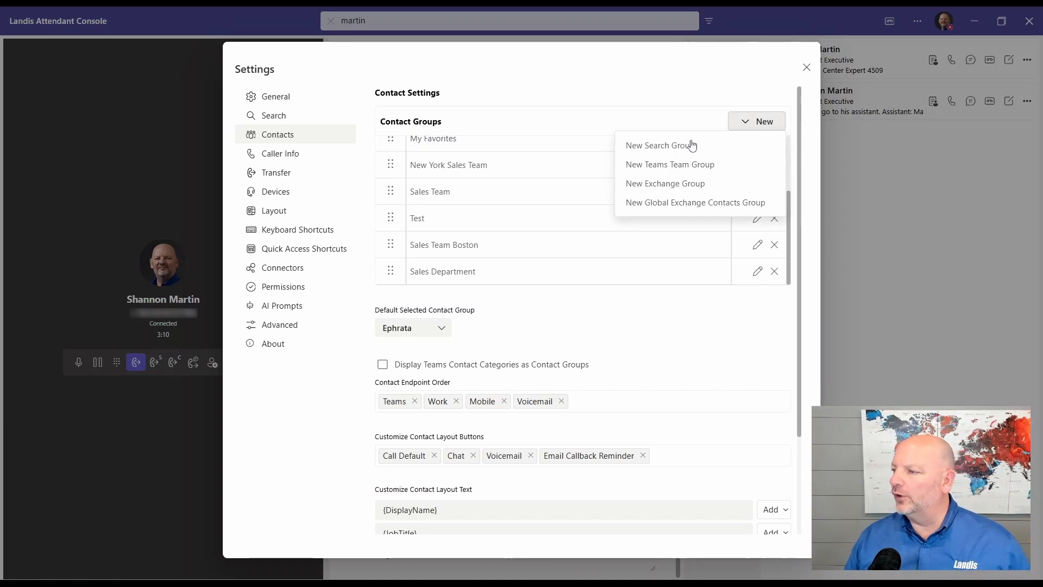
left_click(664, 151)
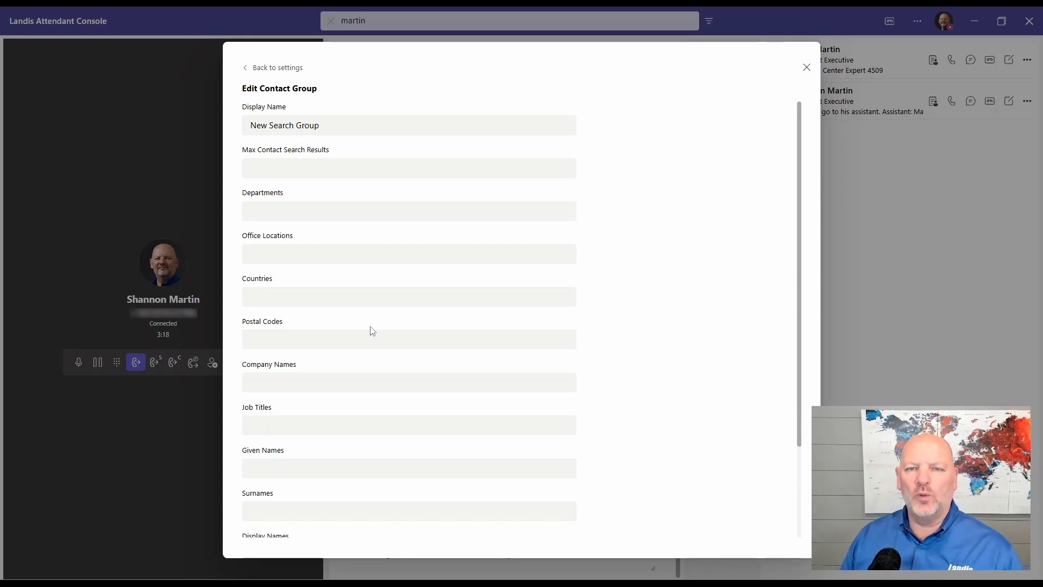
left_click_drag(322, 125, 249, 122)
type("G")
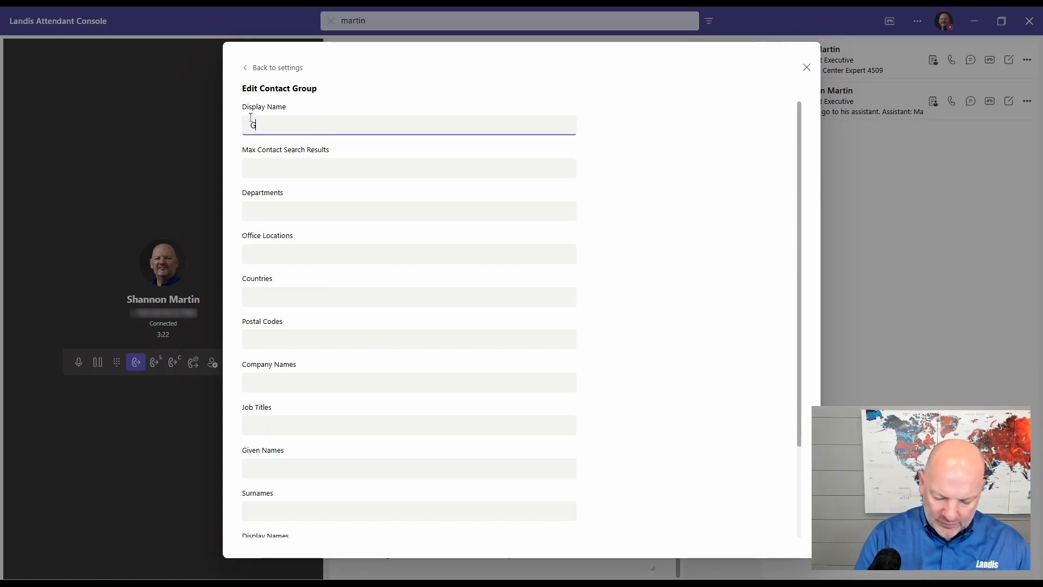
type("lobal Sales")
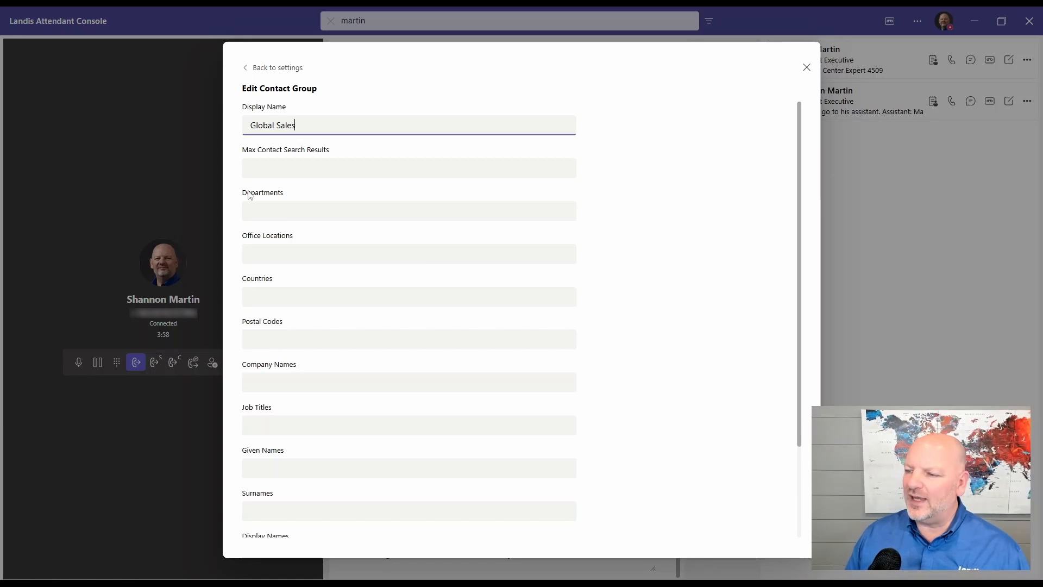
- Set the search group's department criterion to Global Sales, and display the group's contacts in the console
left_click(277, 210)
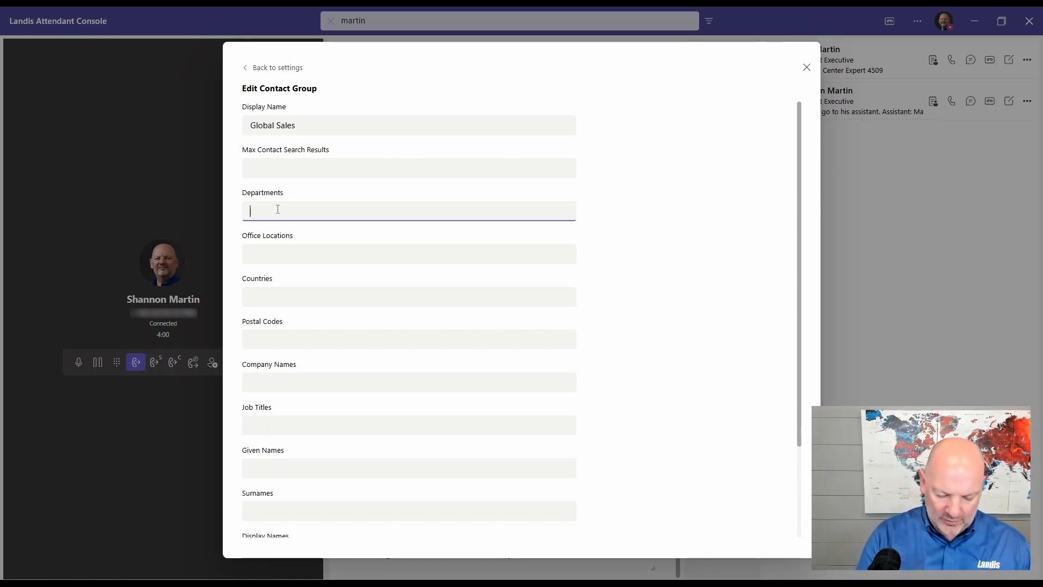
type("Global Sales")
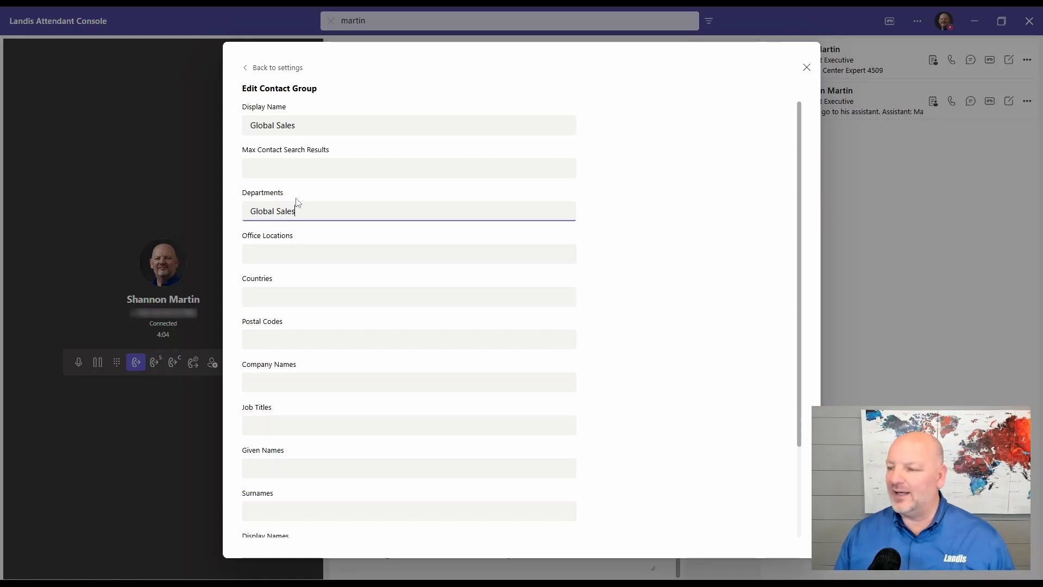
left_click(807, 68)
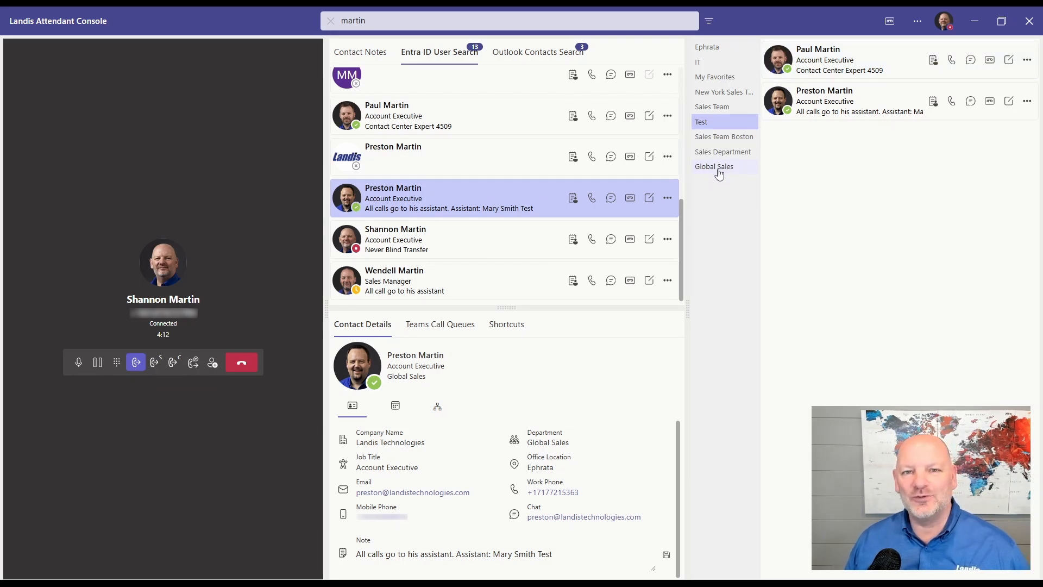
left_click(717, 168)
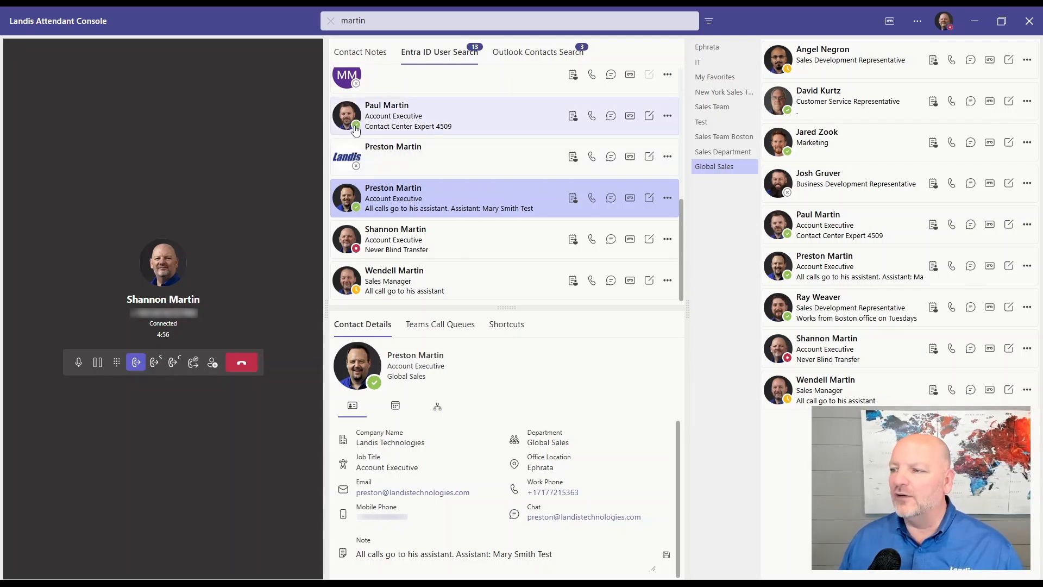
- View the Contact Center Expert's details, and browse the contacts in the Sales Team, My Favorites and Ephrata groups
left_click(413, 122)
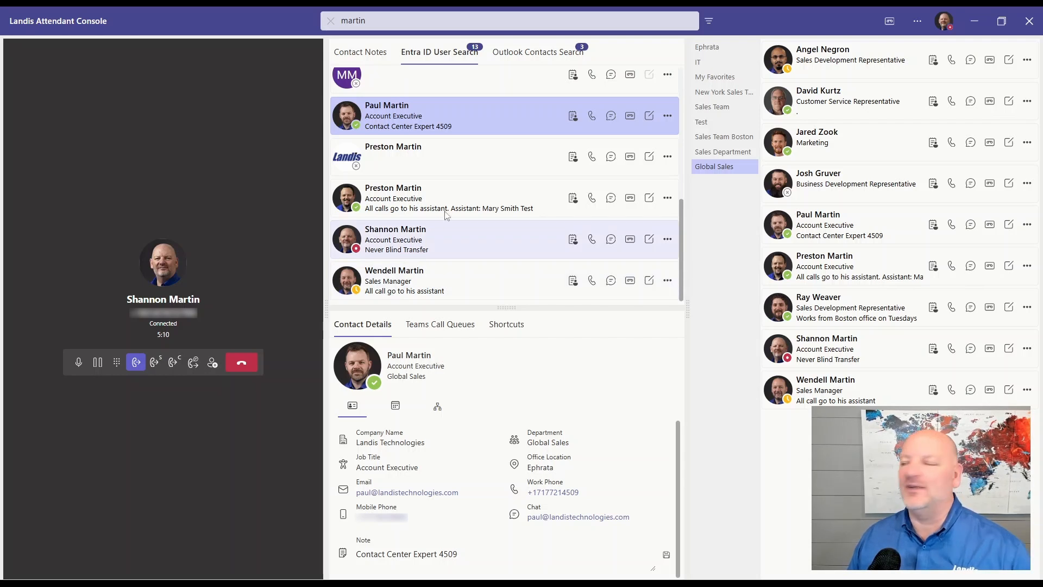
left_click(721, 112)
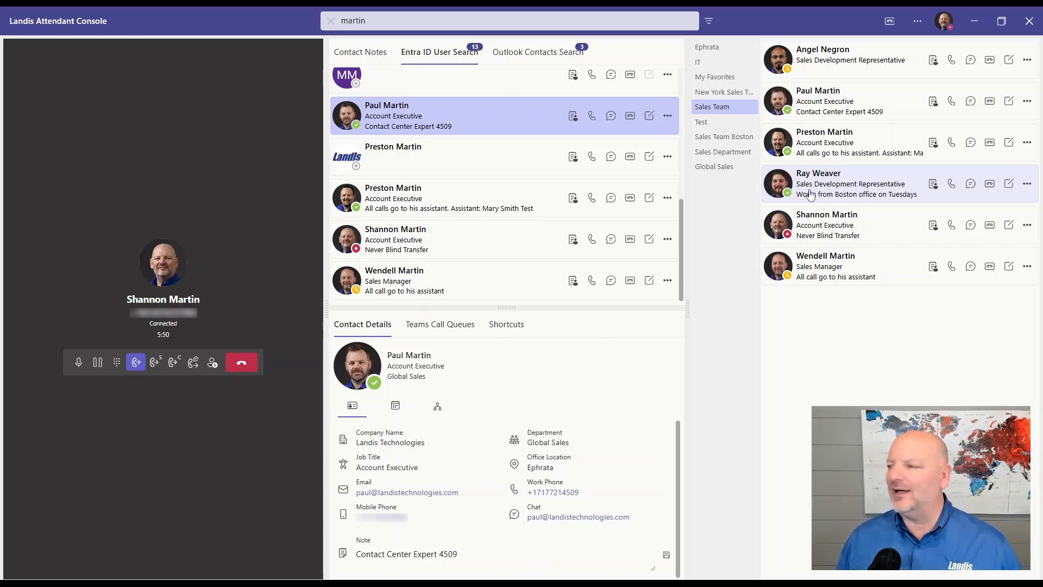
left_click(739, 78)
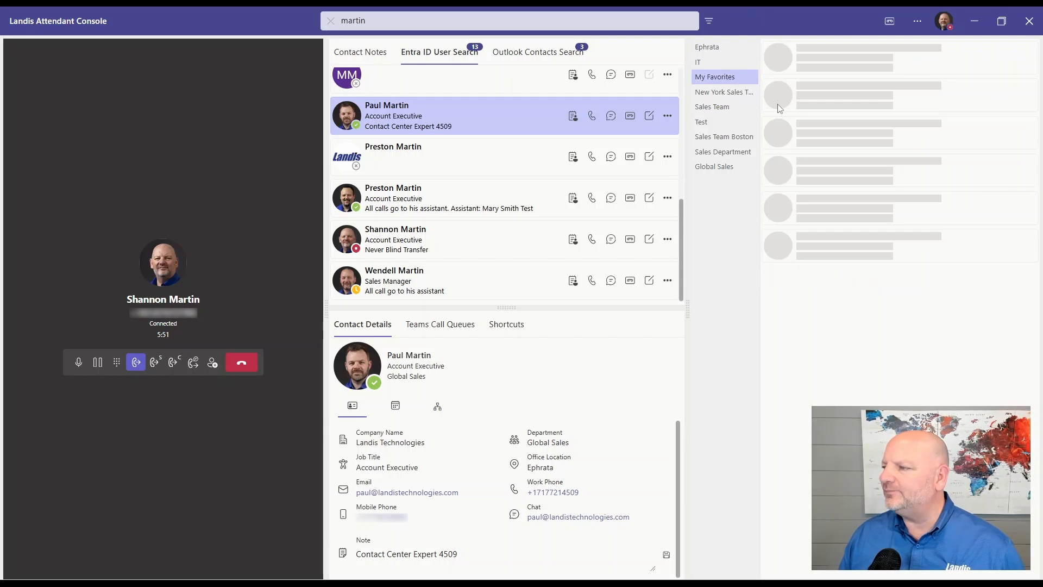
scroll(822, 177, "down", 1)
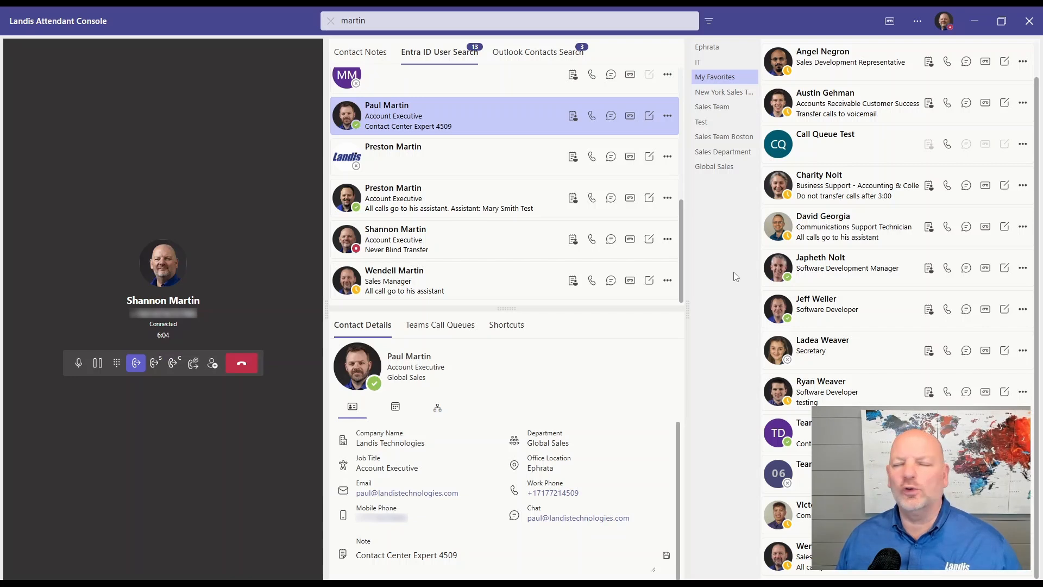
left_click(728, 47)
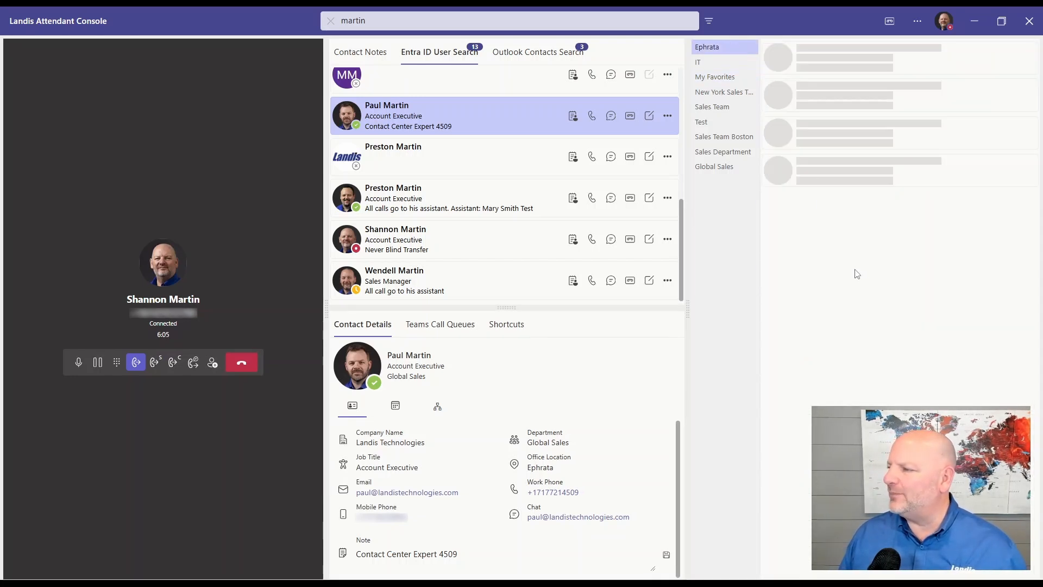
scroll(856, 273, "down", 15)
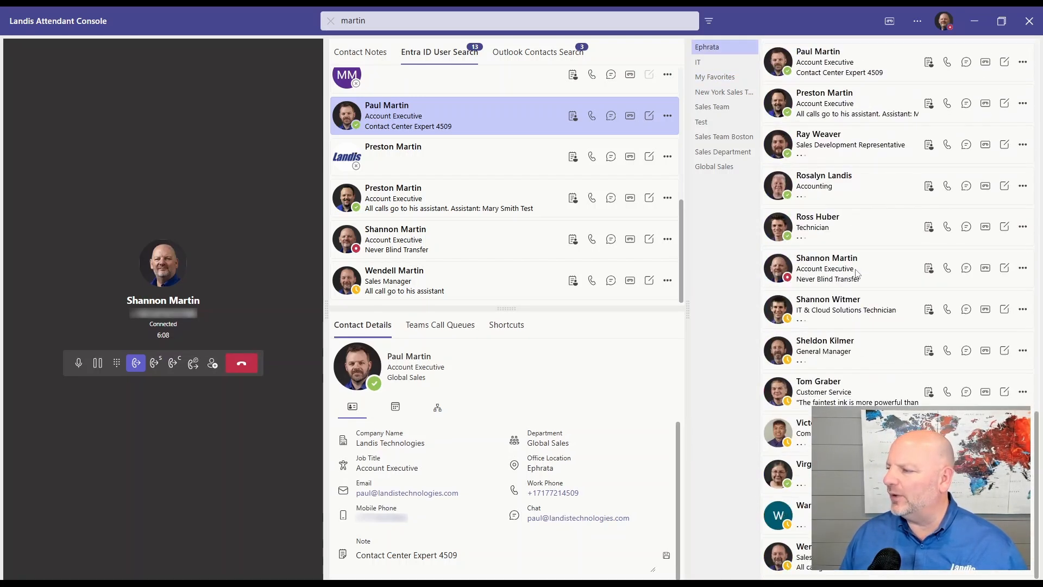